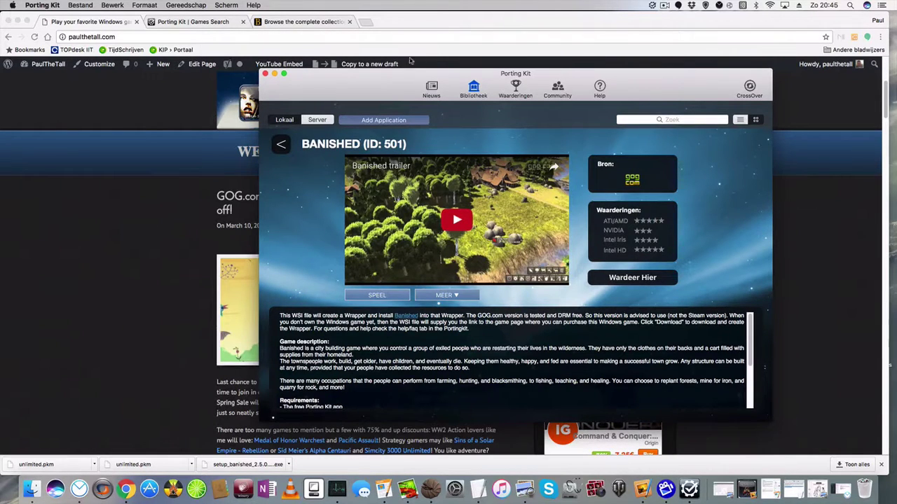
View the Porting Kit news page and reposition its window over the browser.
left_click_drag(365, 82, 507, 74)
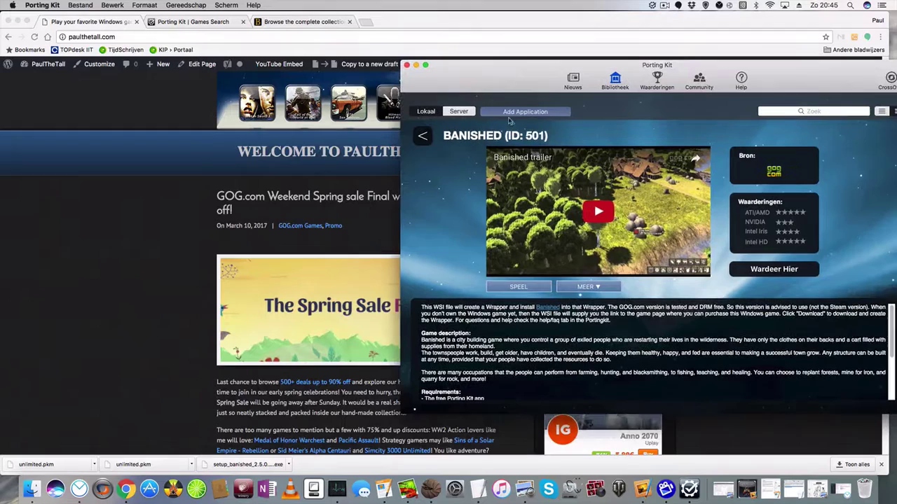
left_click(572, 80)
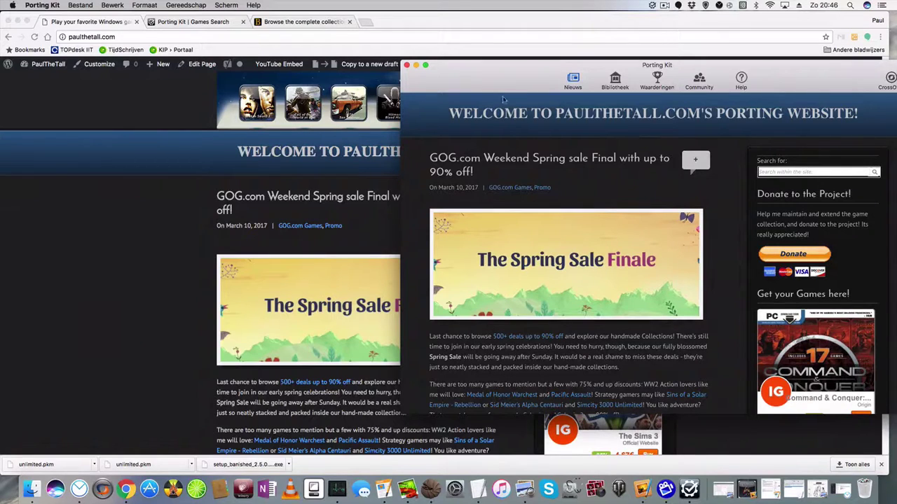
left_click_drag(493, 84, 395, 98)
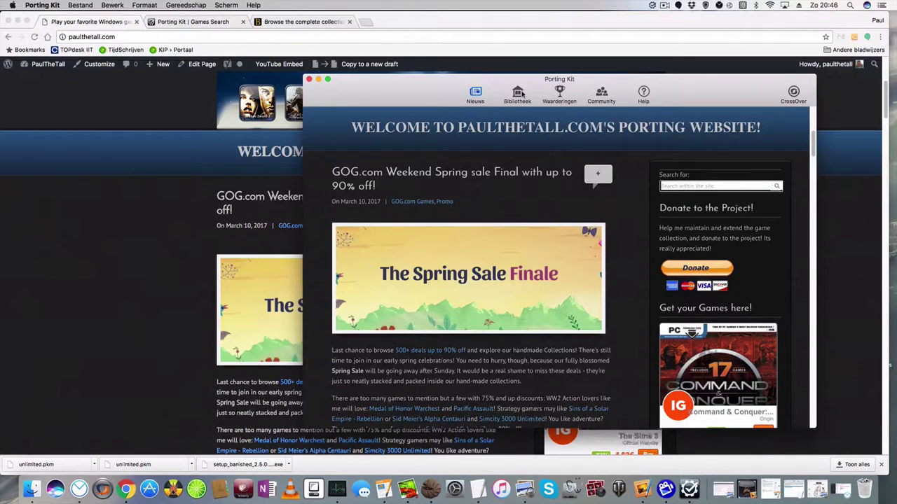
Return to the library's game list and open the Banished game page.
left_click(521, 94)
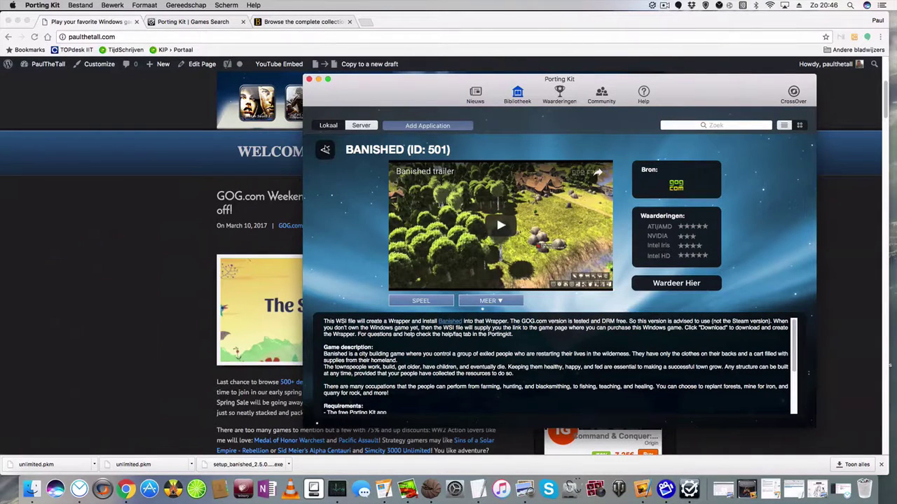
left_click(325, 149)
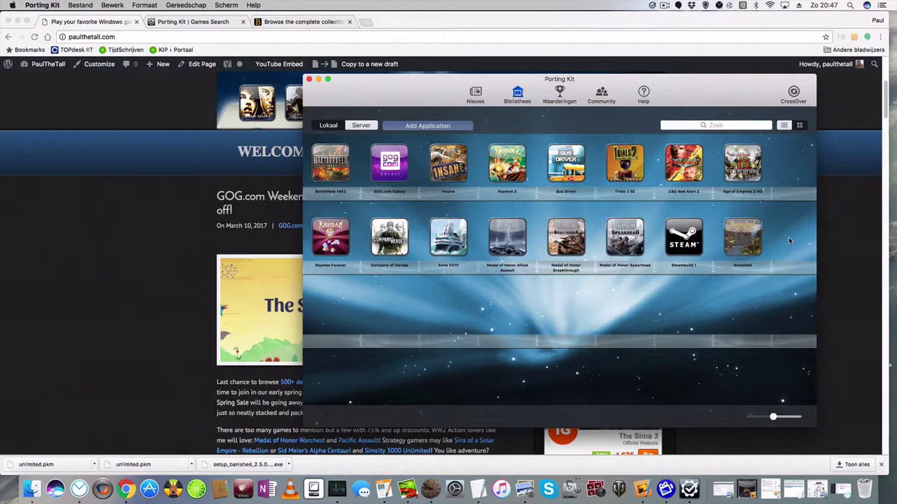
mouse_move(744, 238)
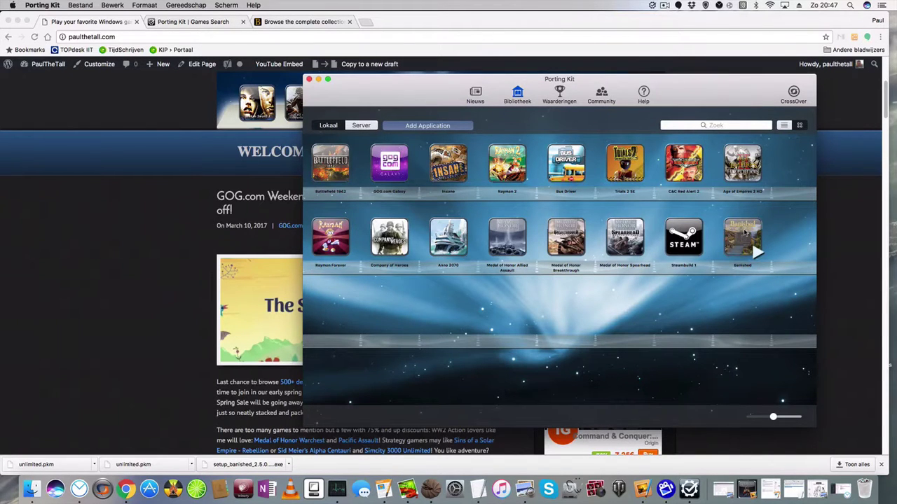
left_click(743, 231)
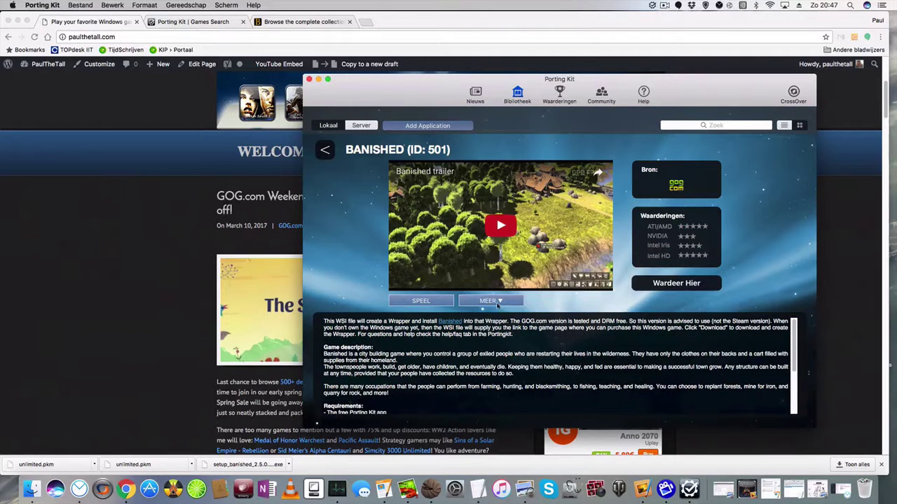
Start a mod/patch installation for Banished and browse to the Downloads folder.
left_click(500, 302)
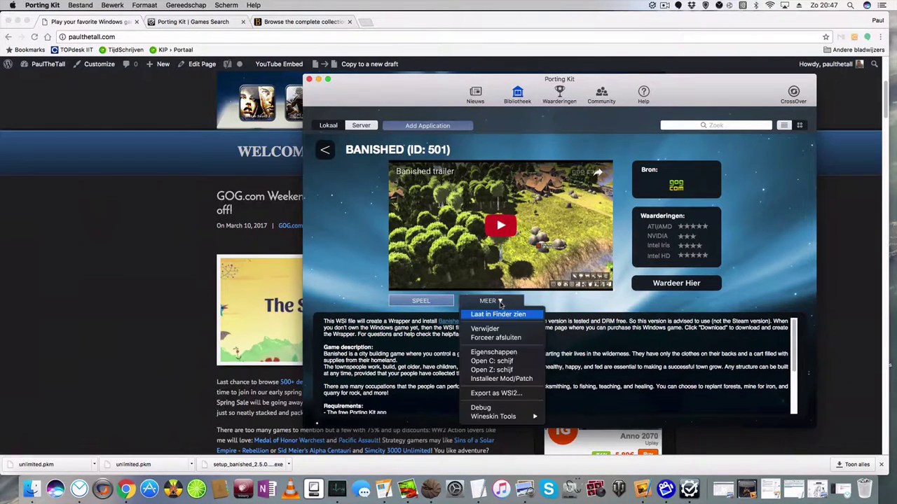
left_click(531, 381)
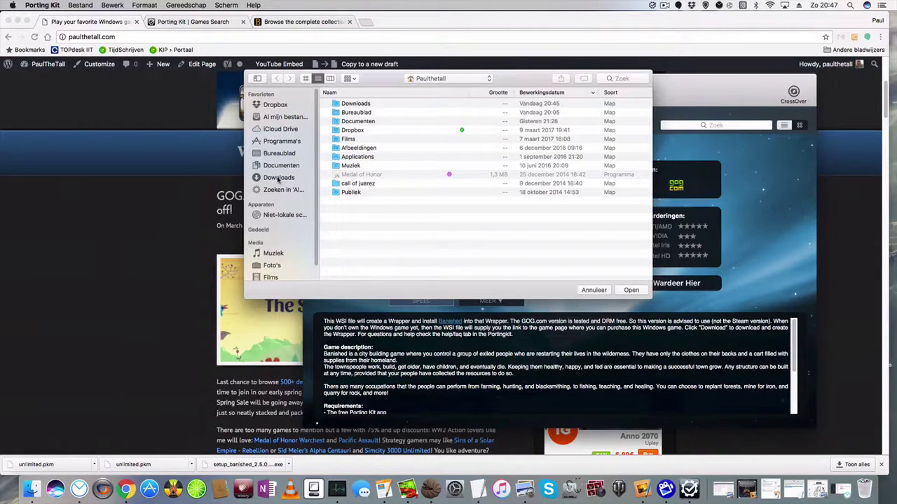
left_click(279, 178)
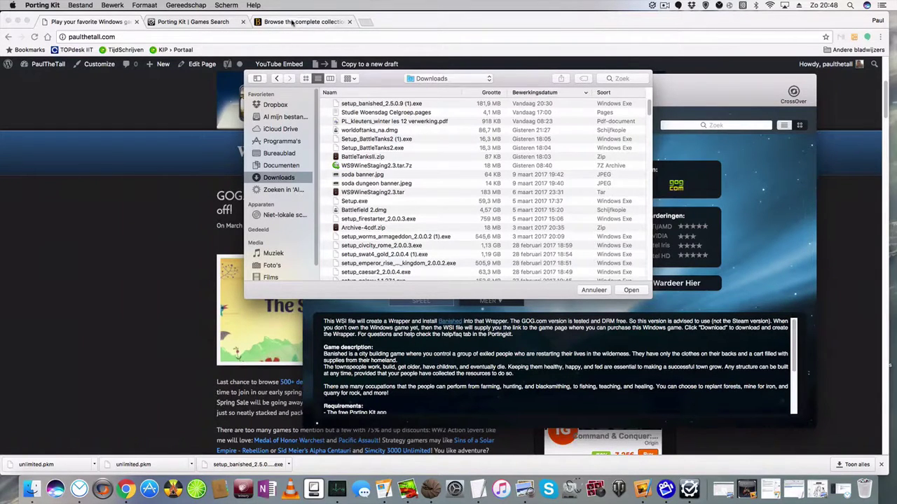
Switch to Chrome, download the Unlimited mines and quarries mod from the Banished mods site, and close that page.
left_click(293, 22)
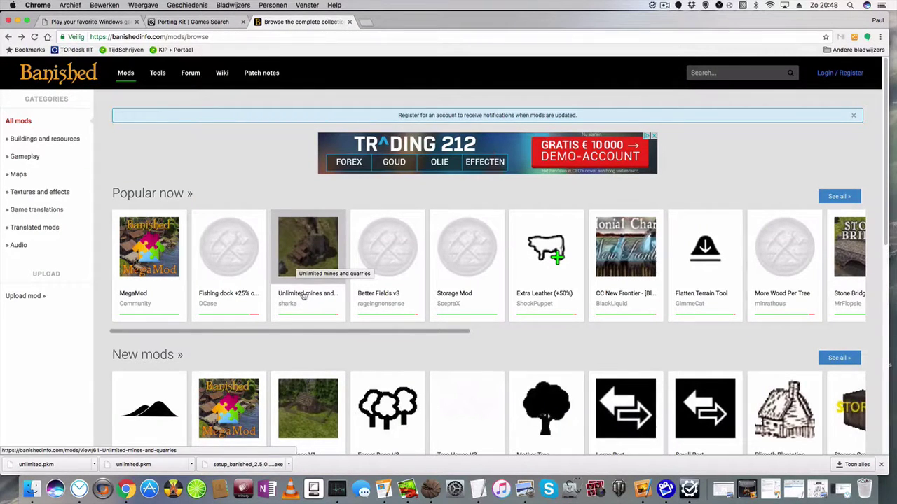
left_click(304, 242)
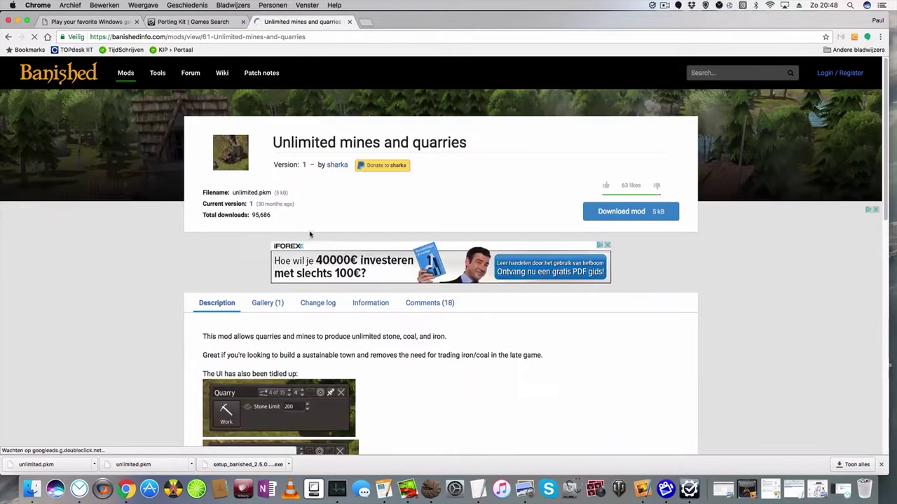
left_click(629, 214)
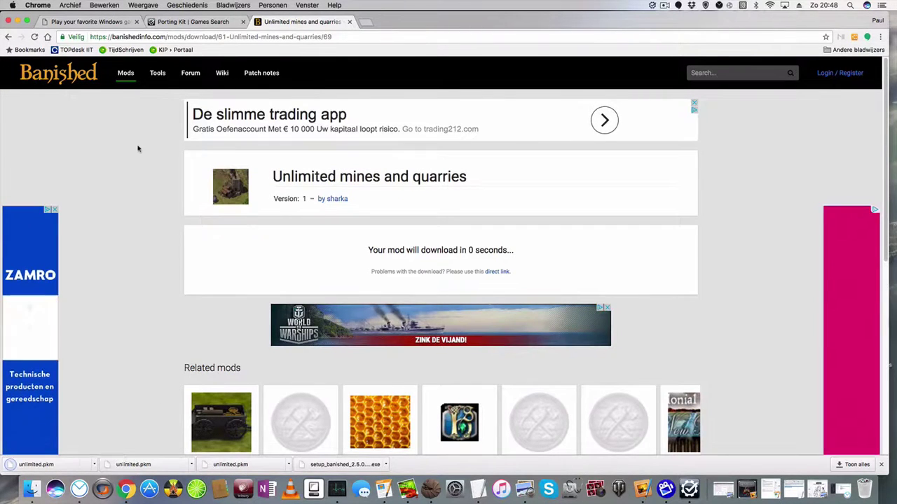
left_click(350, 21)
Switch back to Porting Kit and choose unlimited.pkm from Downloads as the mod file to install.
key("super+Tab")
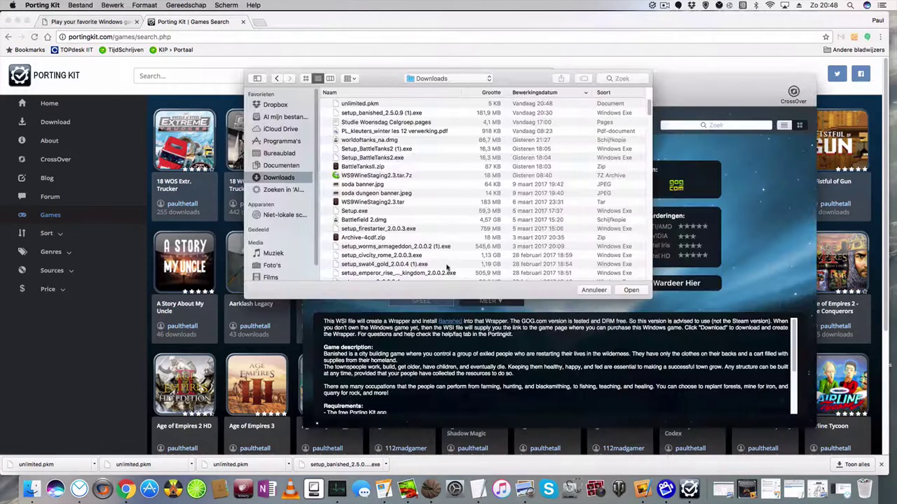
left_click(360, 105)
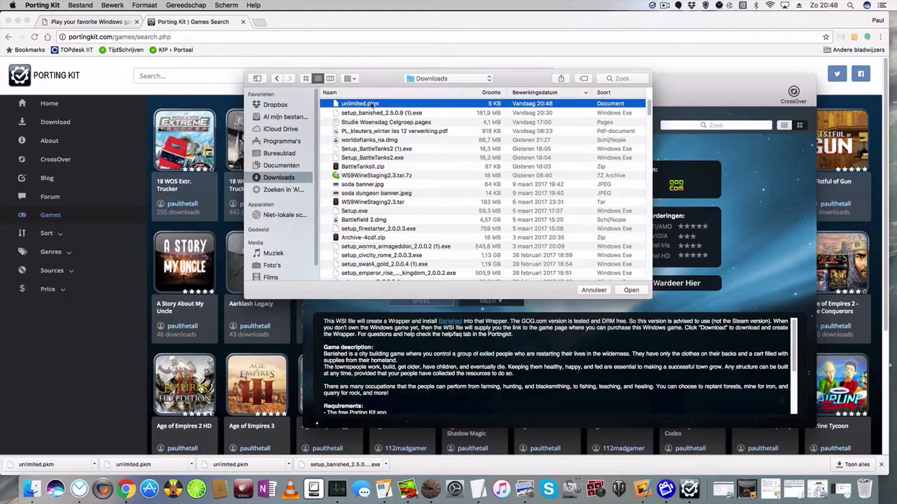
left_click(632, 291)
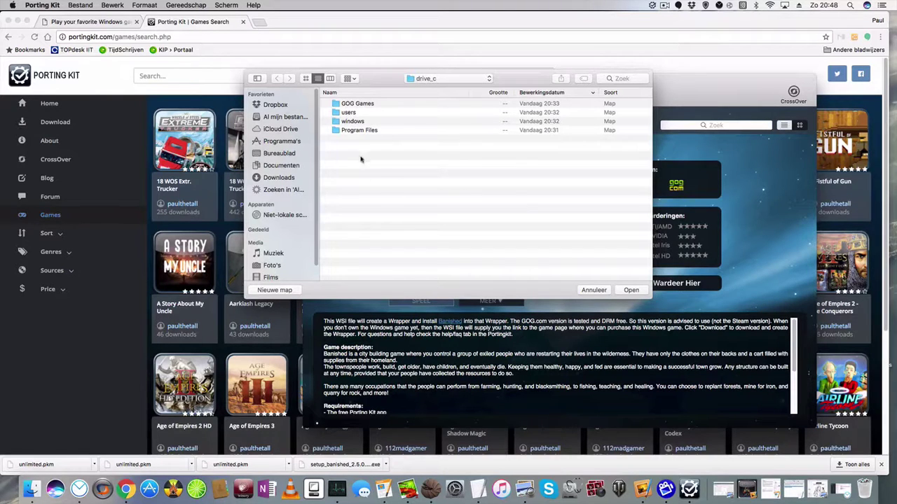
Install the mod into the GOG Games/Banished/Win32/WinData folder of the game's drive_c.
double_click(358, 104)
double_click(355, 105)
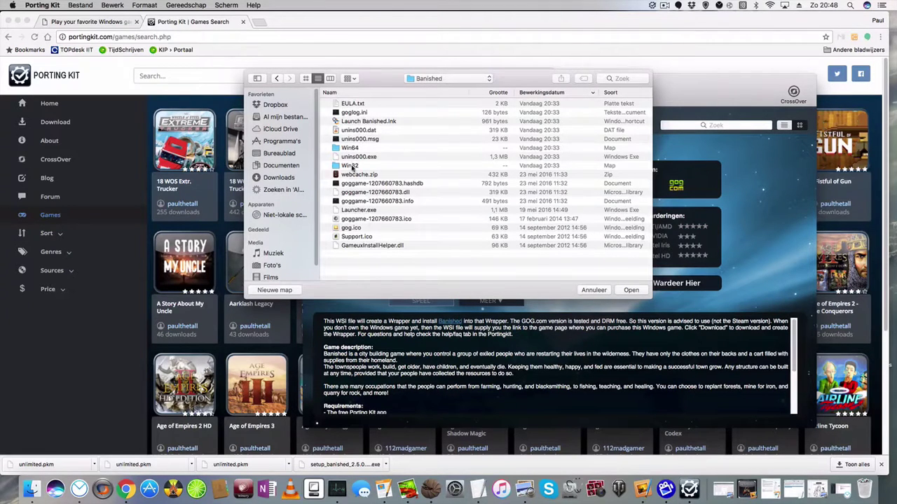
double_click(352, 167)
double_click(357, 104)
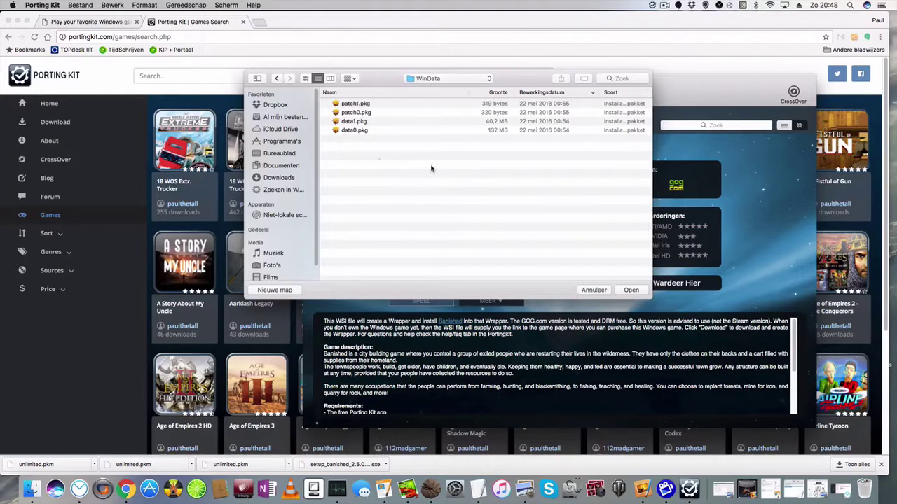
left_click(633, 290)
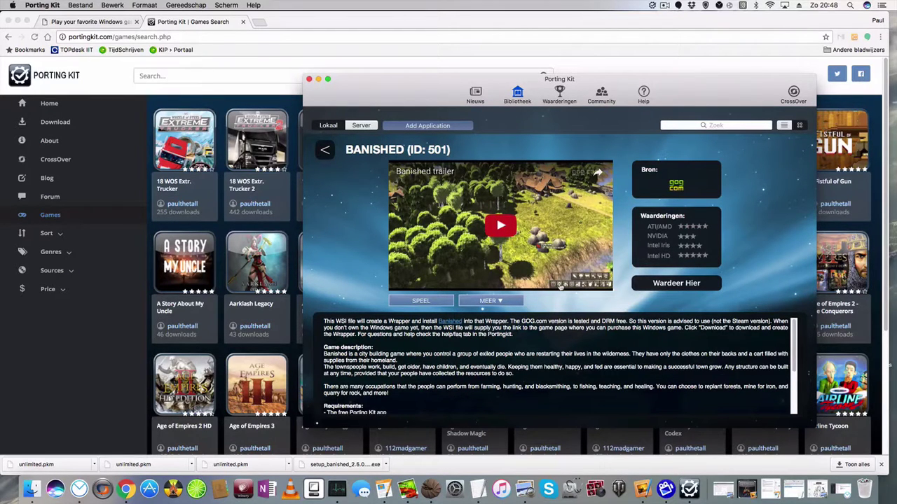
Open Banished's C drive in Finder, check GOG Games/Banished/Win32/WinData for the mod file, and close the window.
left_click(500, 301)
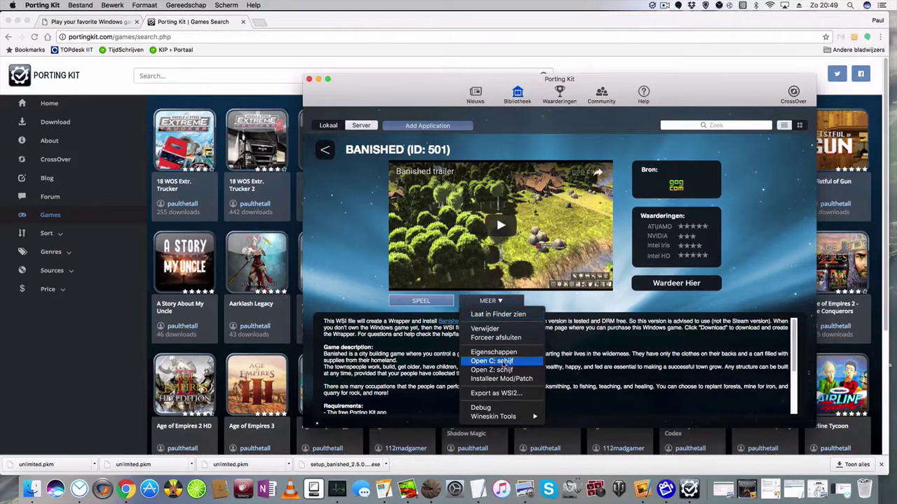
left_click(508, 361)
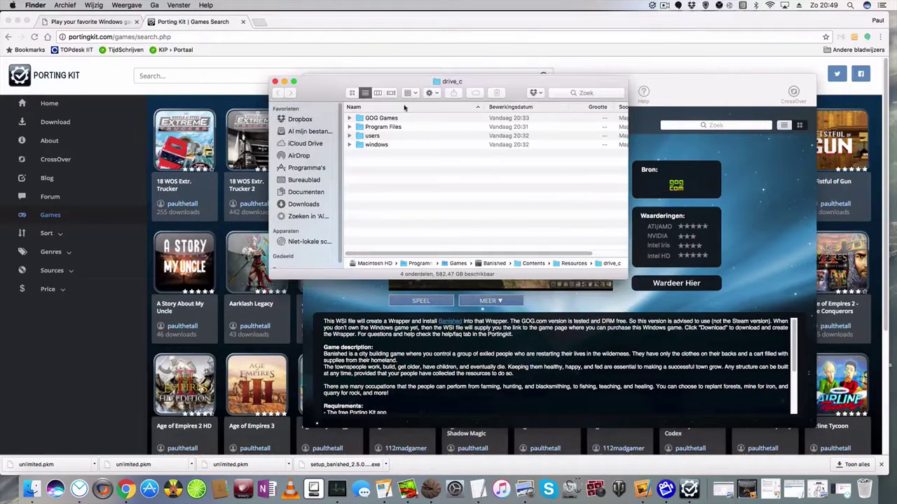
double_click(385, 119)
double_click(376, 119)
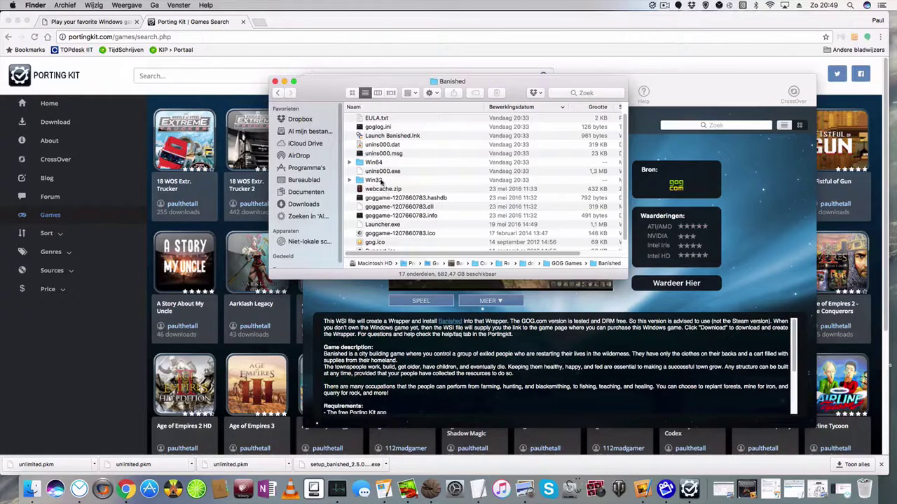
double_click(378, 181)
double_click(377, 155)
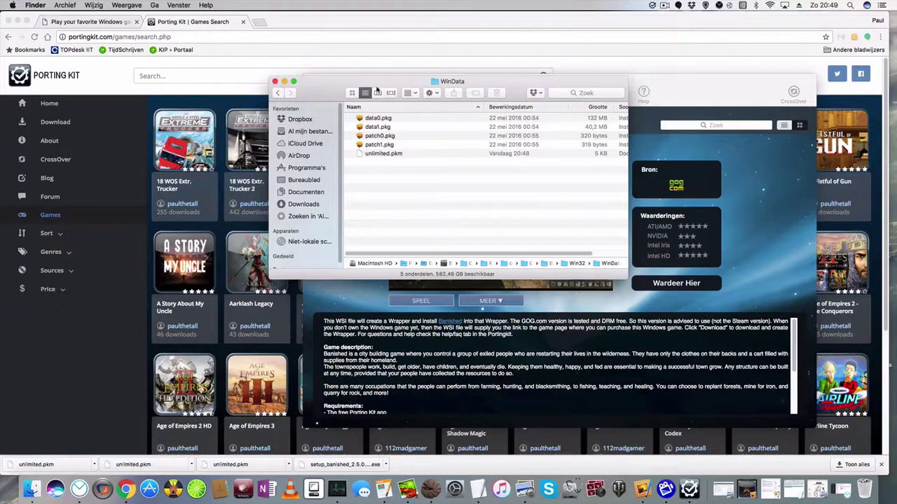
left_click(275, 83)
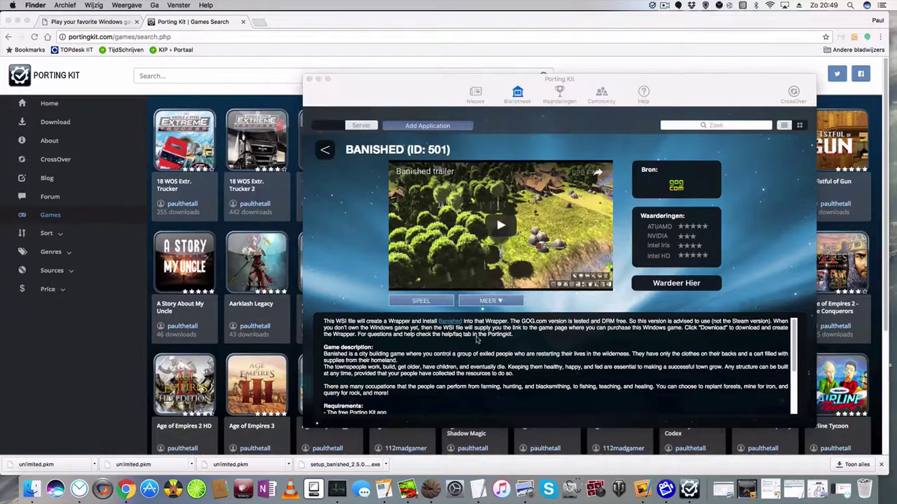
left_click(491, 302)
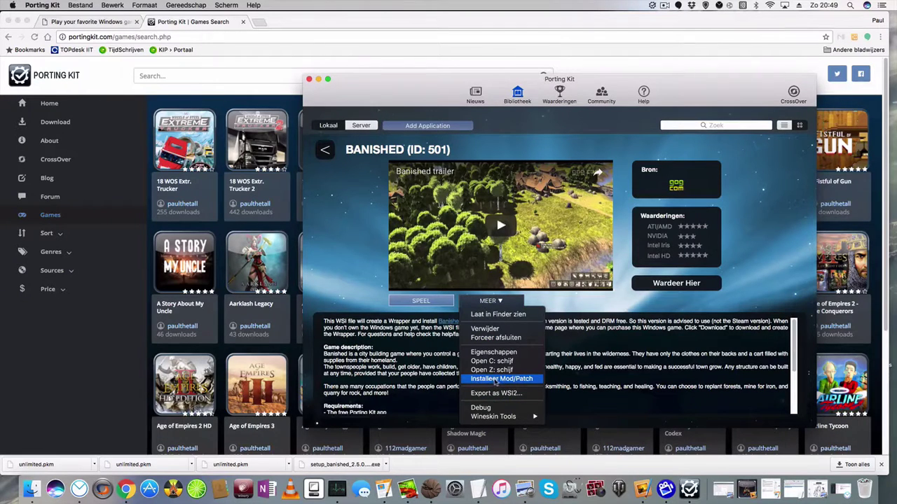
left_click(501, 379)
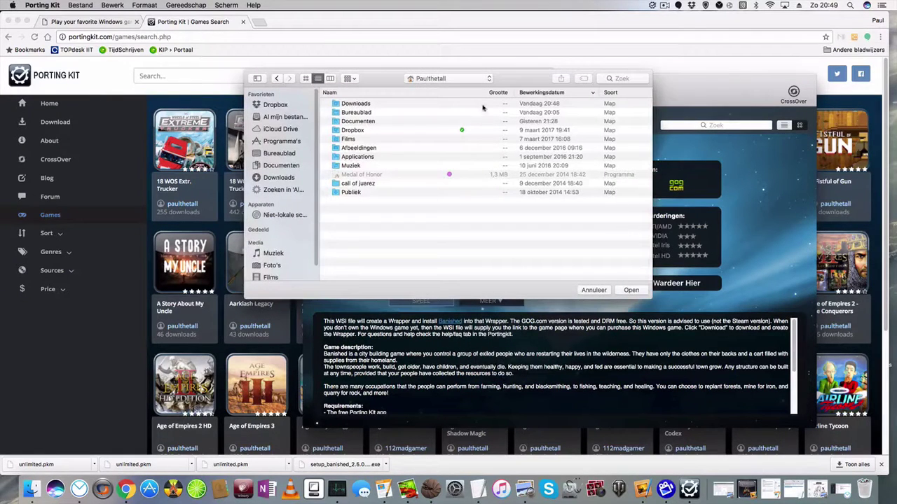
left_click(278, 180)
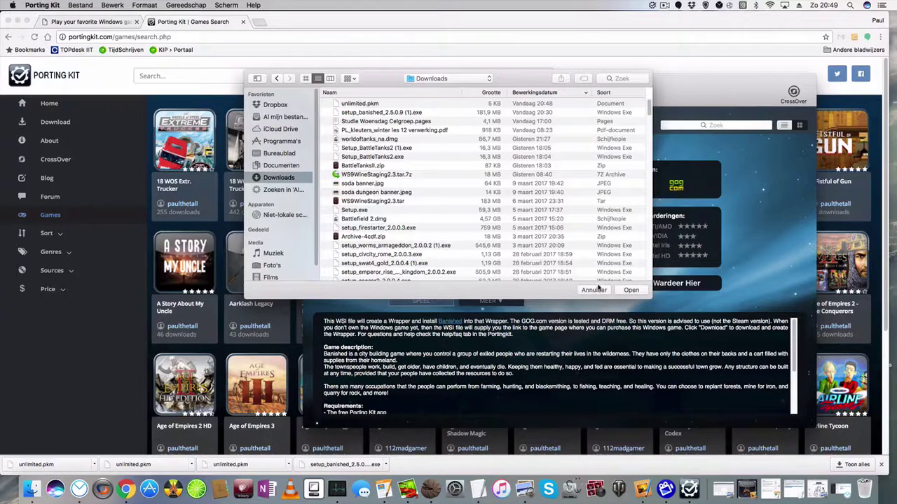
left_click(599, 290)
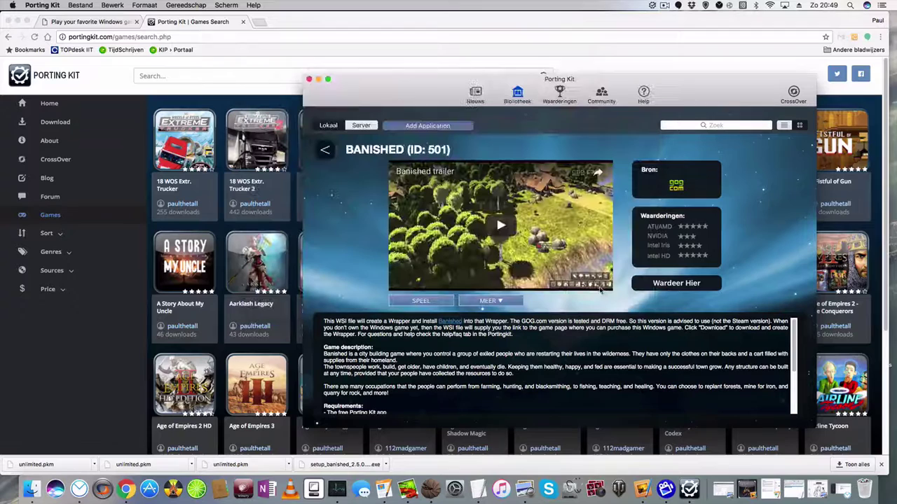